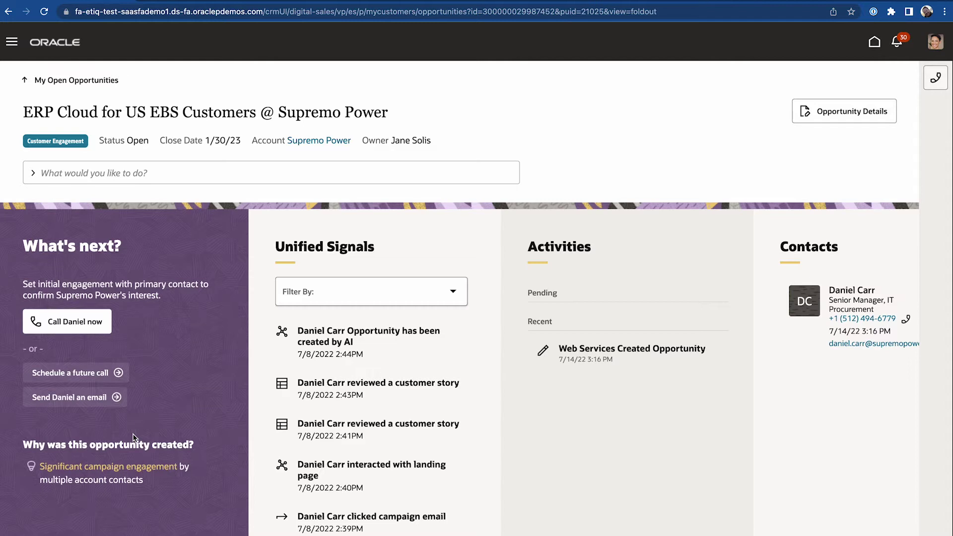
{"action": "left_click", "coordinate": [48, 327]}
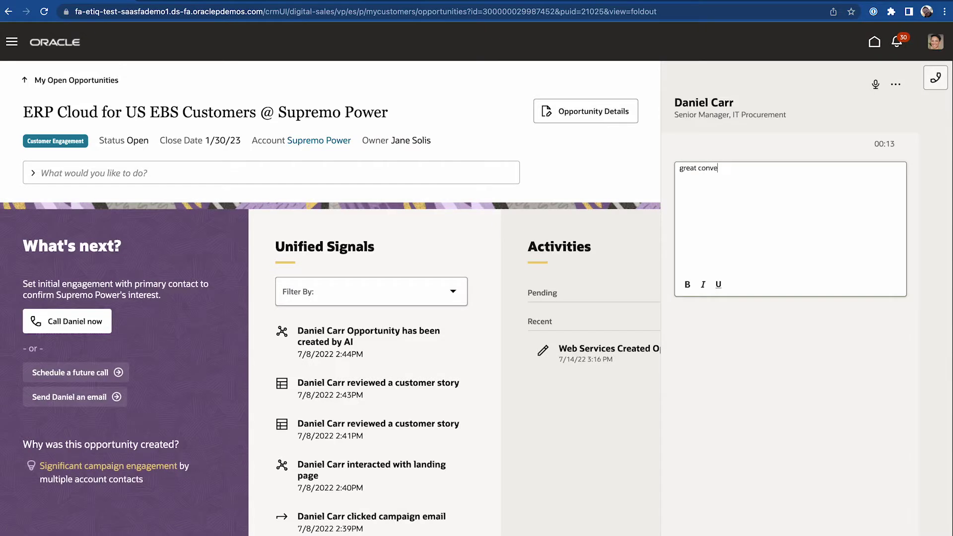
{"action": "type", "text": "rsation"}
{"action": "key", "text": "Return"}
{"action": "type", "text": "L"}
{"action": "type", "text": "et's set up a d"}
{"action": "type", "text": "emo web meeting on Thur"}
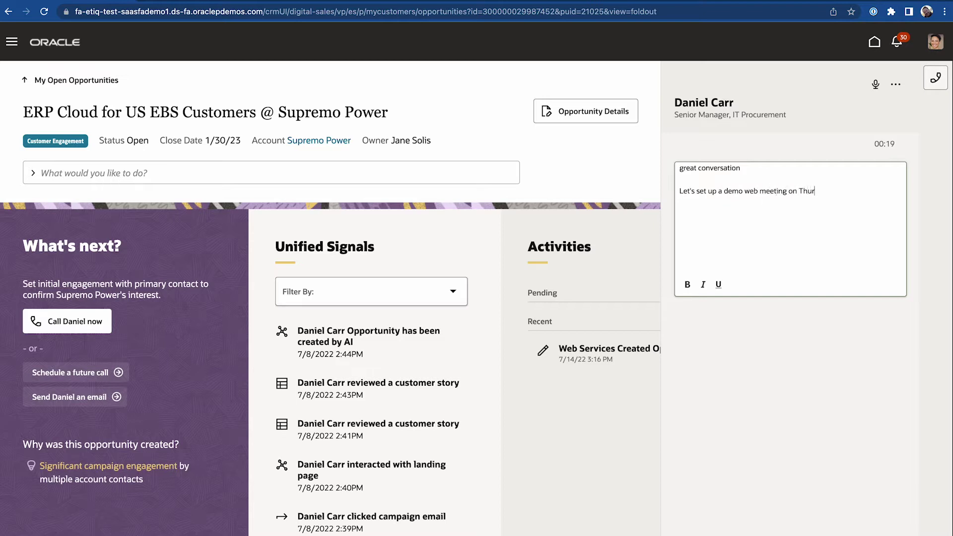
{"action": "type", "text": "sday at 230pm"}
{"action": "left_click", "coordinate": [897, 84]}
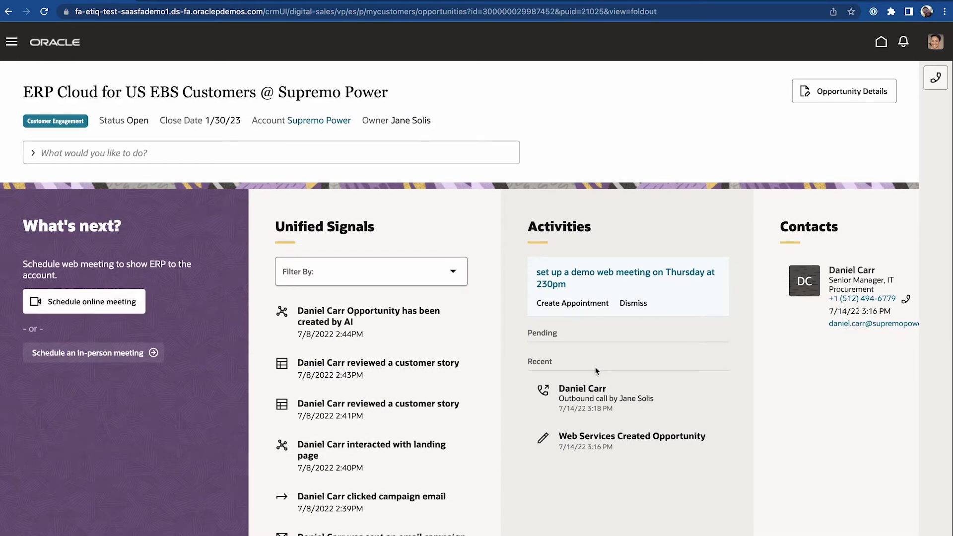
Step: Turn the suggested follow-up into a 7/14/22 demo web meeting appointment
{"action": "left_click", "coordinate": [573, 304]}
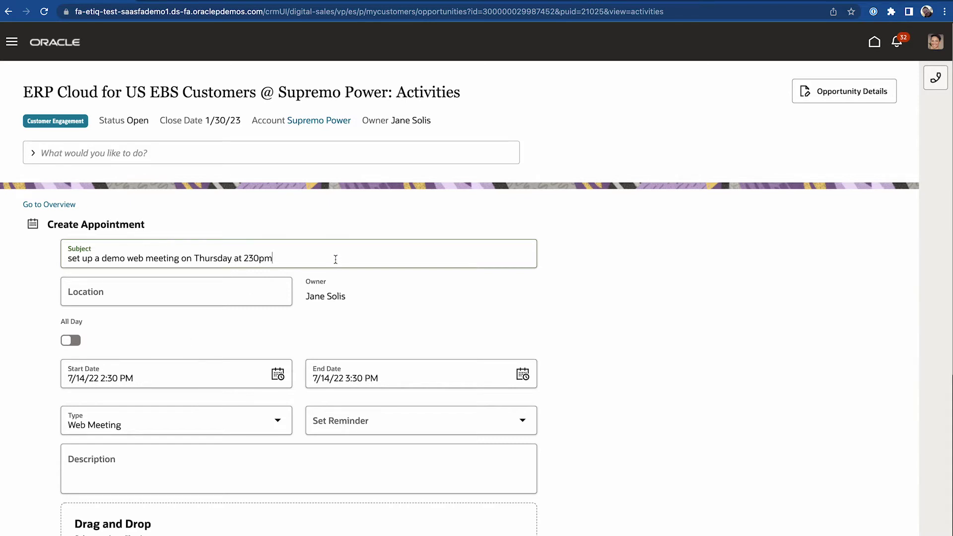
Step: Retitle the 7/14/22 2:30–3:30 PM appointment 'Fusion ERP Demo' and save it
{"action": "triple_click", "coordinate": [334, 260]}
{"action": "type", "text": "Fusion "}
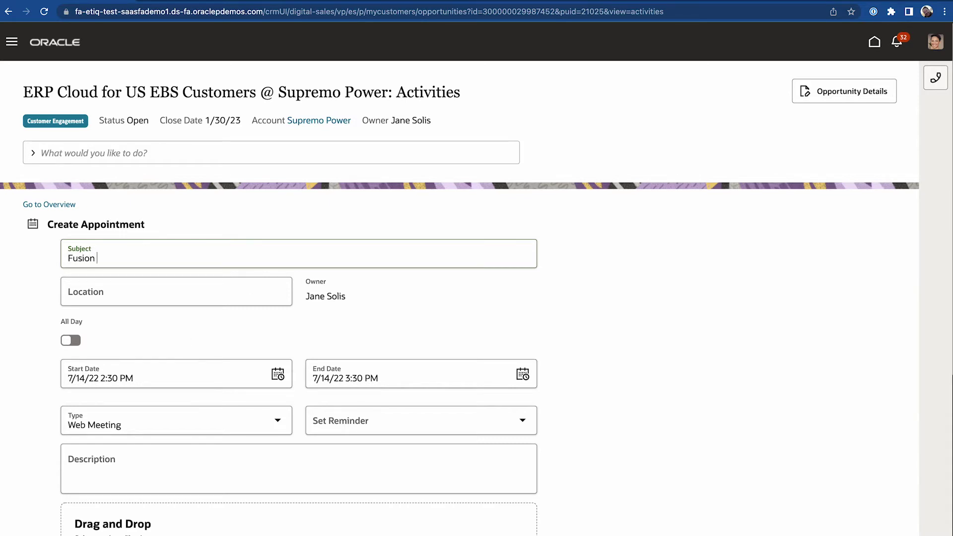
{"action": "type", "text": "Dem"}
{"action": "key", "text": "BackSpace"}
{"action": "key", "text": "BackSpace"}
{"action": "key", "text": "BackSpace"}
{"action": "type", "text": "ERP Demo"}
{"action": "scroll", "coordinate": [646, 352], "scroll_direction": "down", "scroll_amount": 5}
{"action": "left_click", "coordinate": [522, 392]}
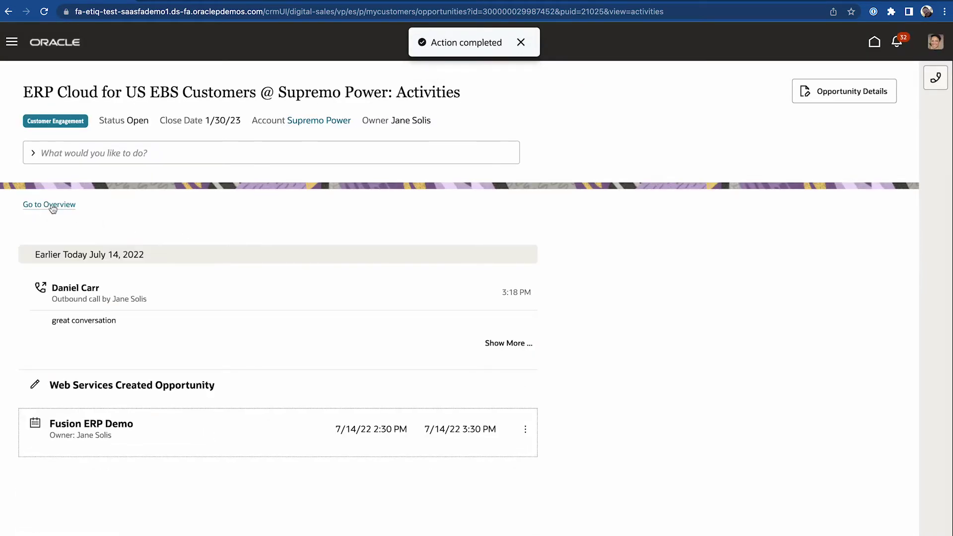
Step: Go back to the Supremo Power overview and list its available actions
{"action": "left_click", "coordinate": [49, 205]}
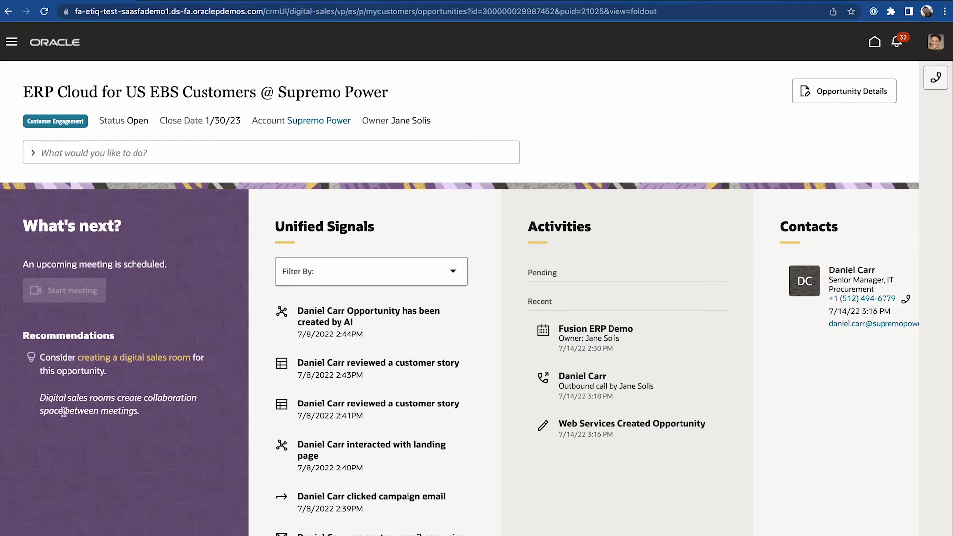
{"action": "left_click", "coordinate": [104, 155]}
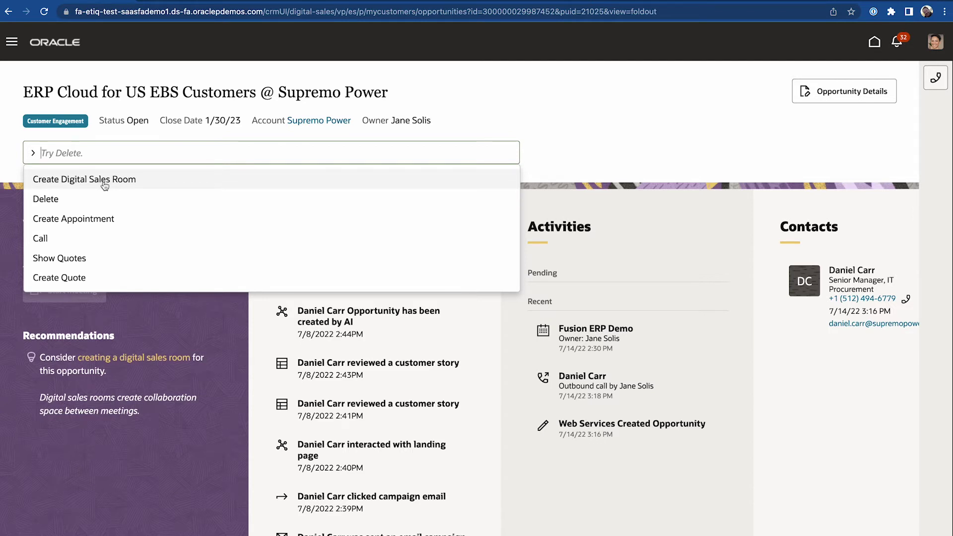
Step: Create the ERP Sales Room, active for the opportunity's life and including existing proposals
{"action": "left_click", "coordinate": [105, 183]}
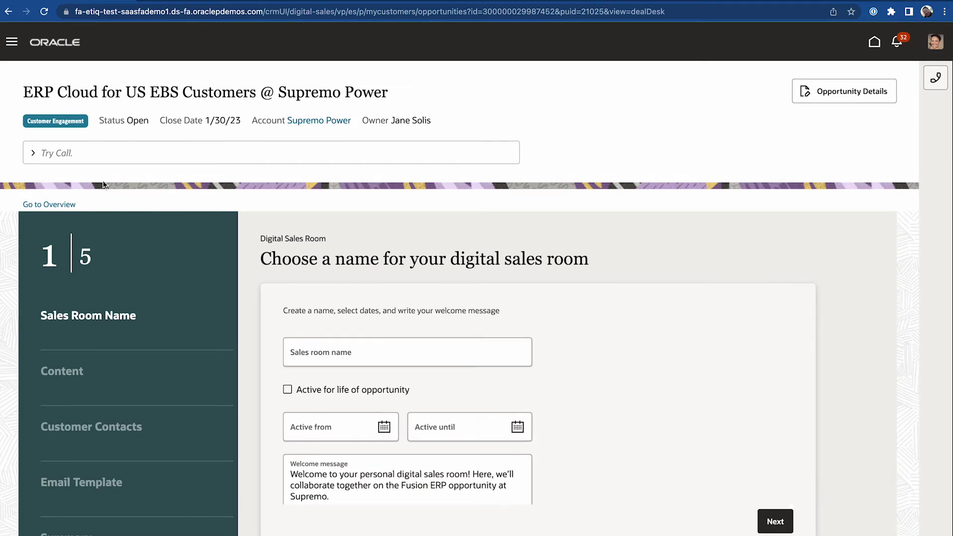
{"action": "left_click", "coordinate": [332, 355]}
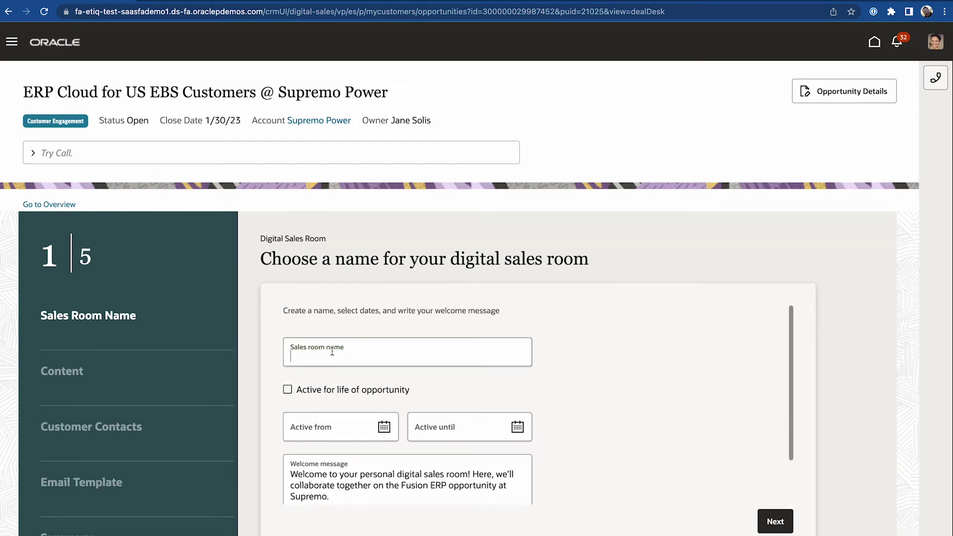
{"action": "type", "text": "ERP Sales Roo"}
{"action": "type", "text": "m"}
{"action": "left_click", "coordinate": [288, 391]}
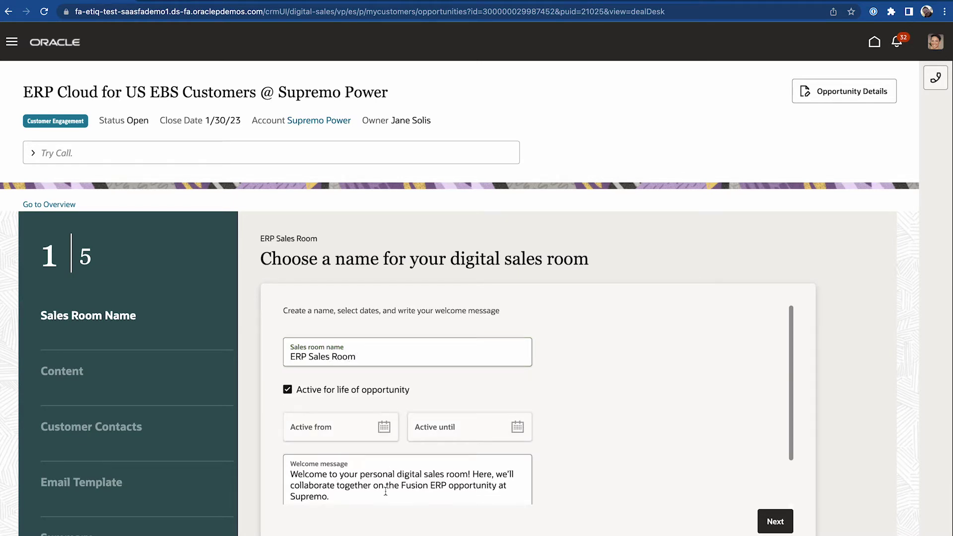
{"action": "scroll", "coordinate": [385, 492], "scroll_direction": "down", "scroll_amount": 1}
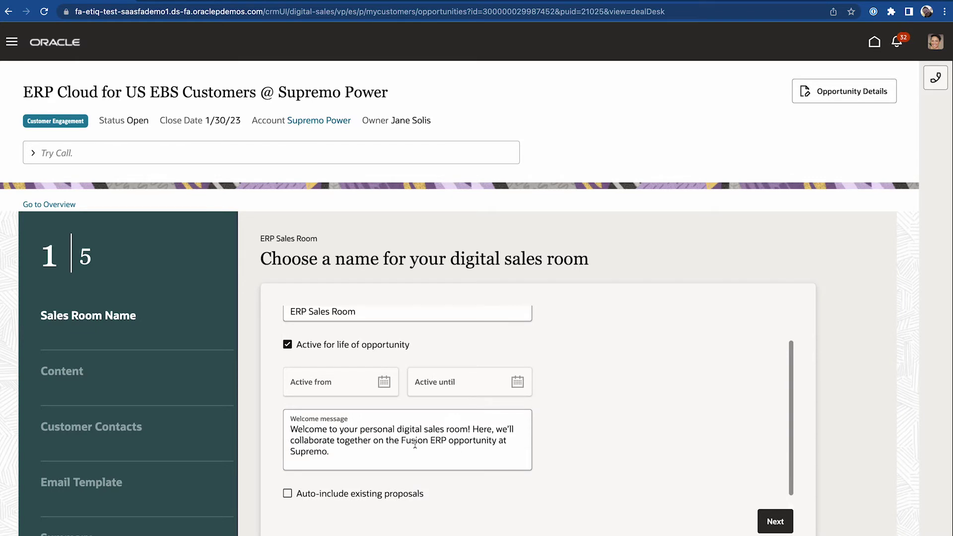
{"action": "left_click", "coordinate": [288, 493]}
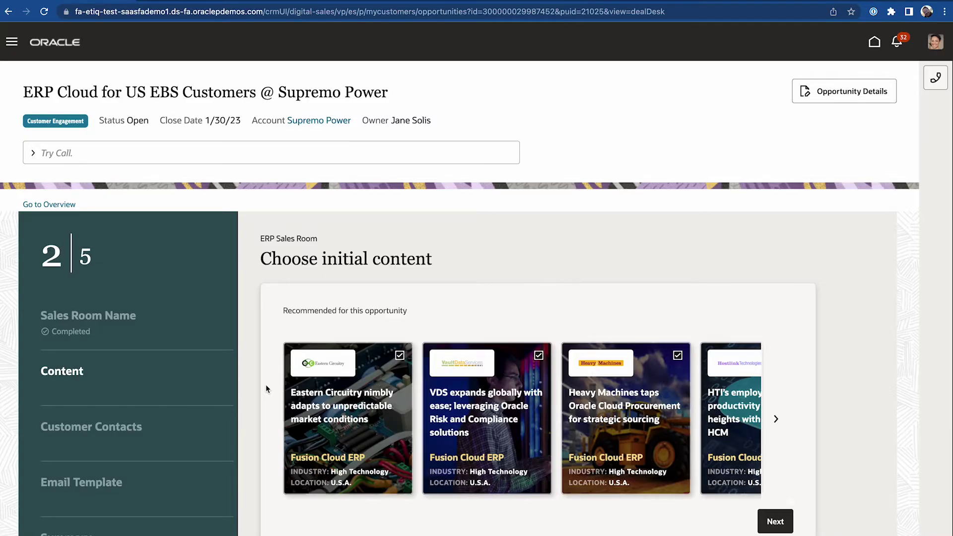
{"action": "left_click", "coordinate": [773, 522]}
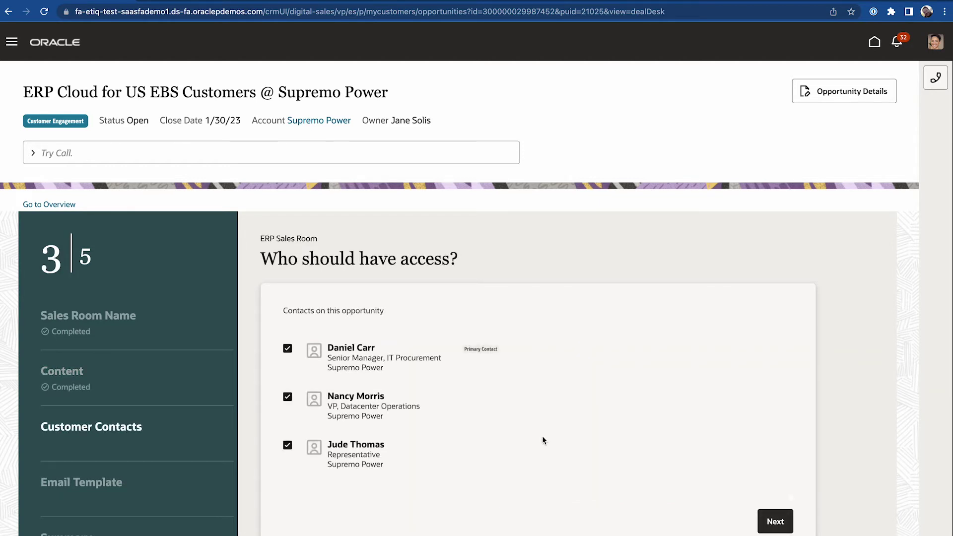
{"action": "left_click", "coordinate": [288, 398]}
{"action": "left_click", "coordinate": [287, 447]}
{"action": "left_click", "coordinate": [775, 522]}
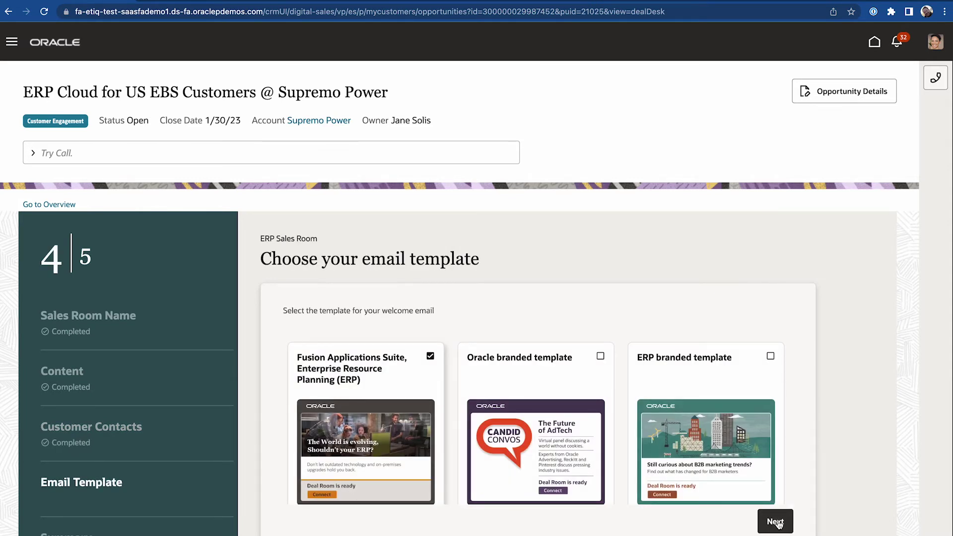
{"action": "left_click", "coordinate": [770, 357]}
{"action": "left_click", "coordinate": [775, 522]}
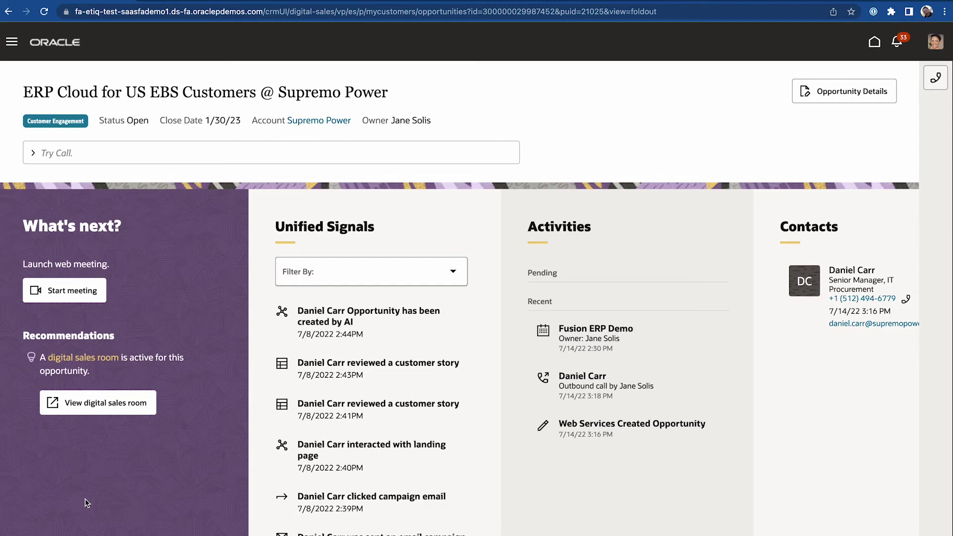
Step: Rate the ERP Cloud talking points, four at top sentiment and two at four of five
{"action": "left_click", "coordinate": [78, 298]}
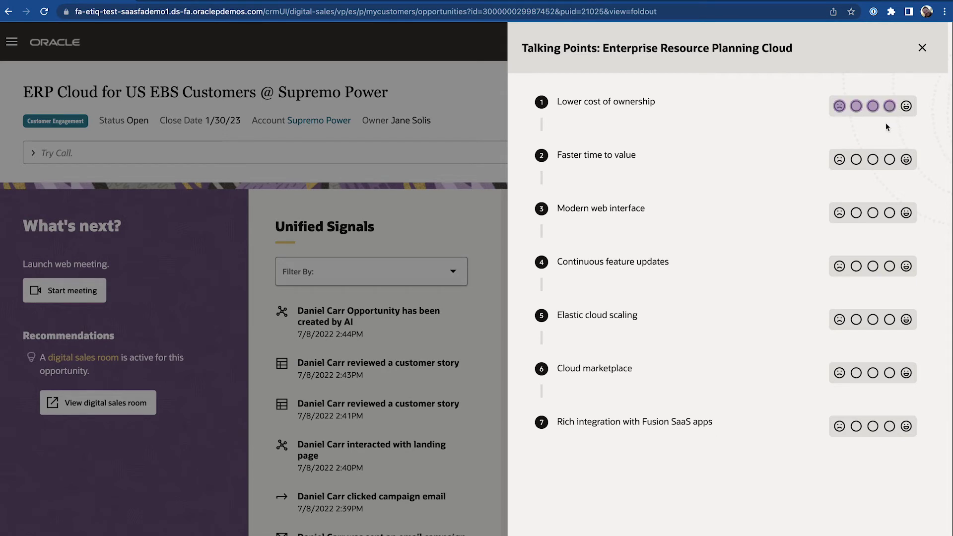
{"action": "left_click", "coordinate": [905, 160]}
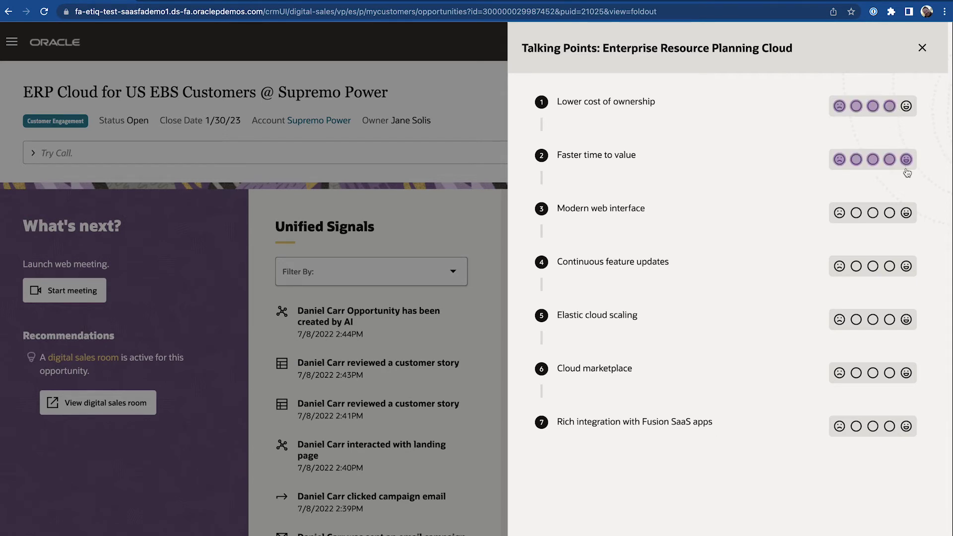
{"action": "left_click", "coordinate": [906, 214]}
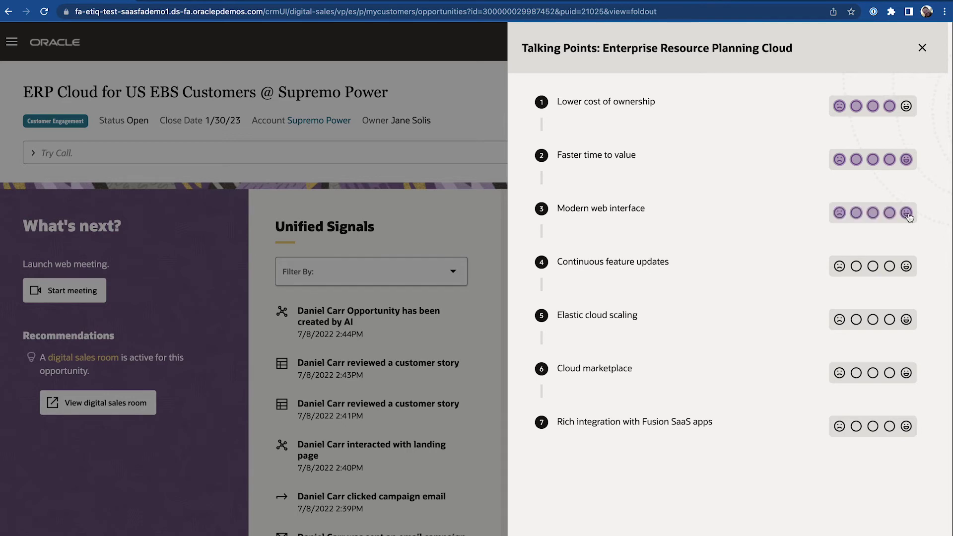
{"action": "left_click", "coordinate": [907, 267]}
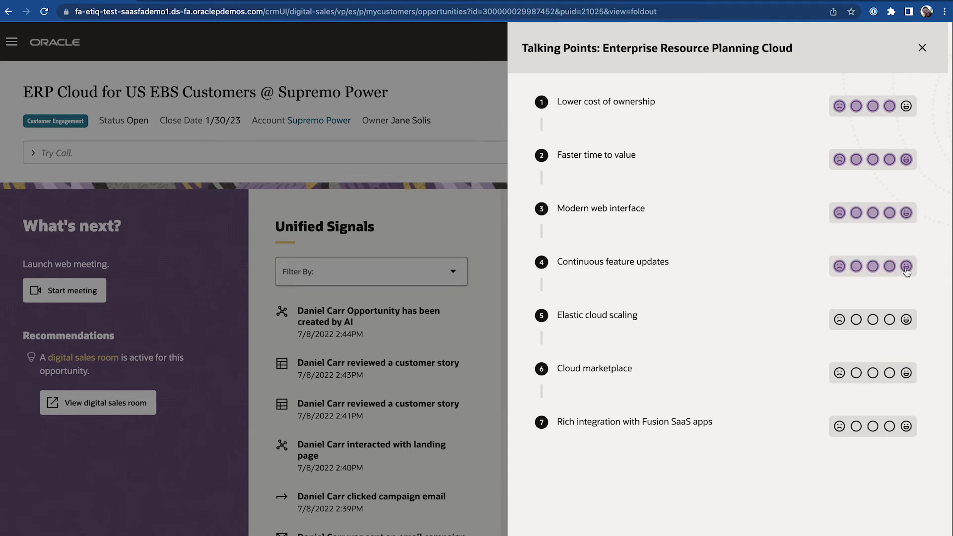
{"action": "left_click", "coordinate": [889, 320]}
{"action": "left_click", "coordinate": [889, 373]}
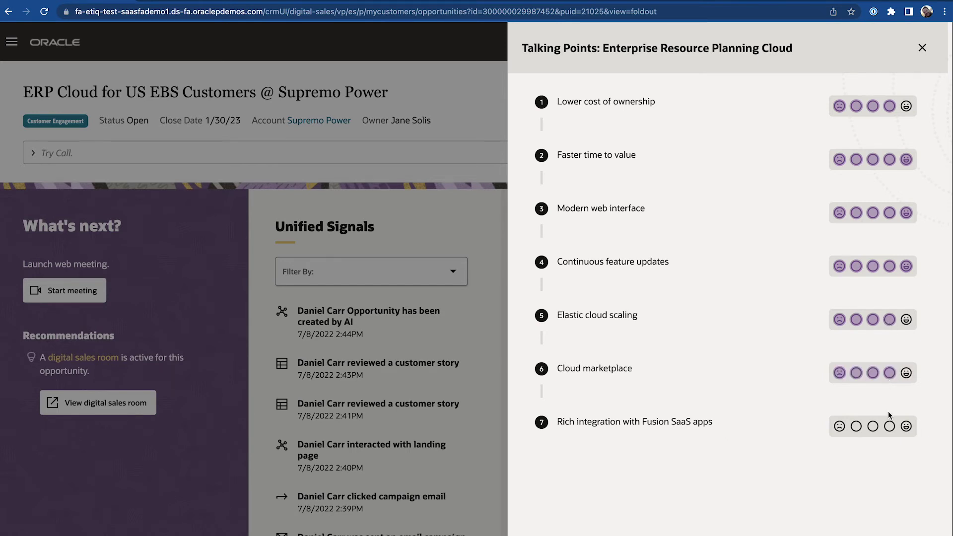
{"action": "left_click", "coordinate": [906, 426]}
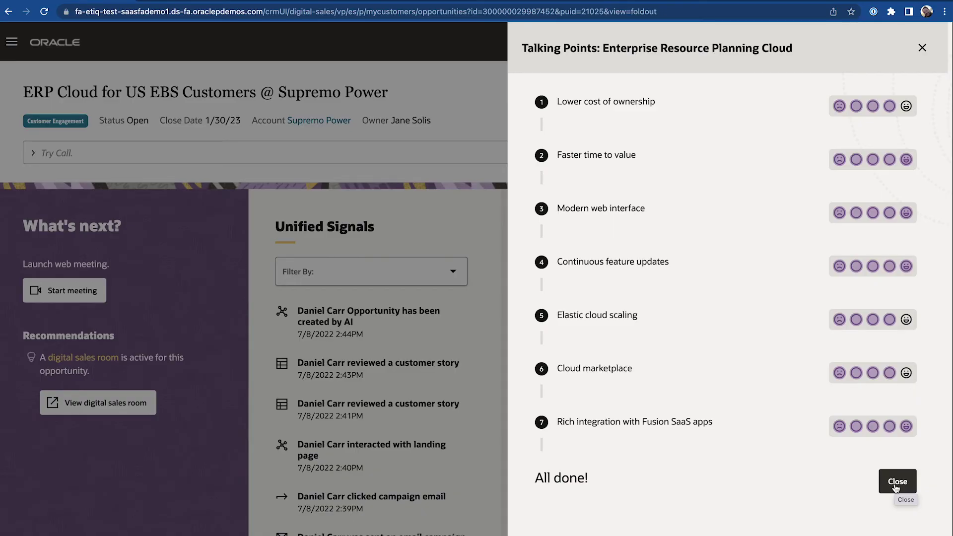
{"action": "left_click", "coordinate": [895, 483]}
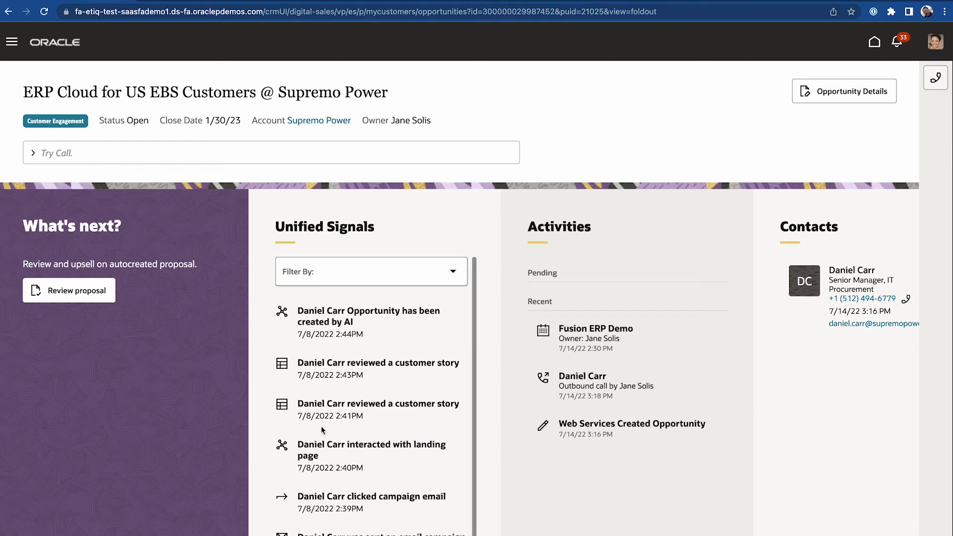
Step: Open the autocreated ERP Cloud quote from the proposal and add the suggested EPM upsell
{"action": "left_click", "coordinate": [72, 291]}
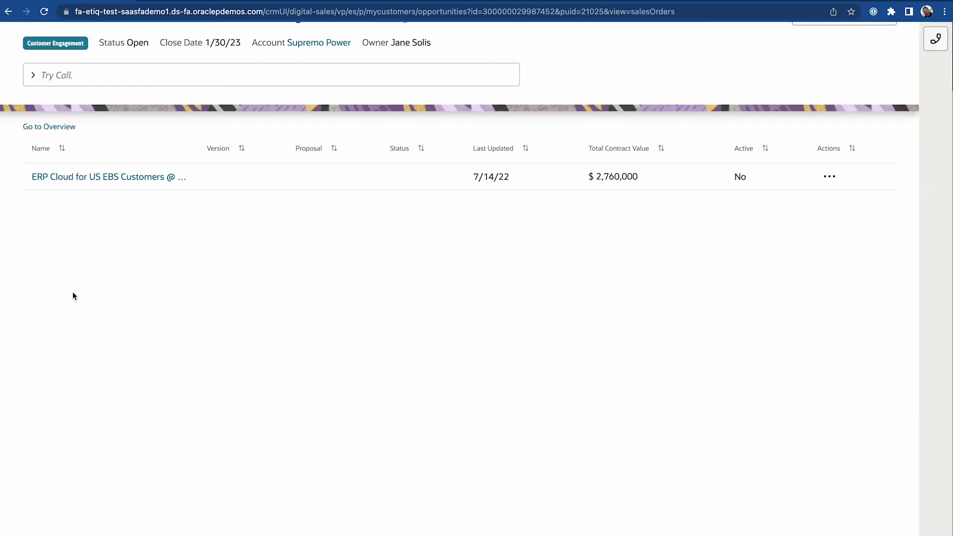
{"action": "left_click", "coordinate": [96, 177]}
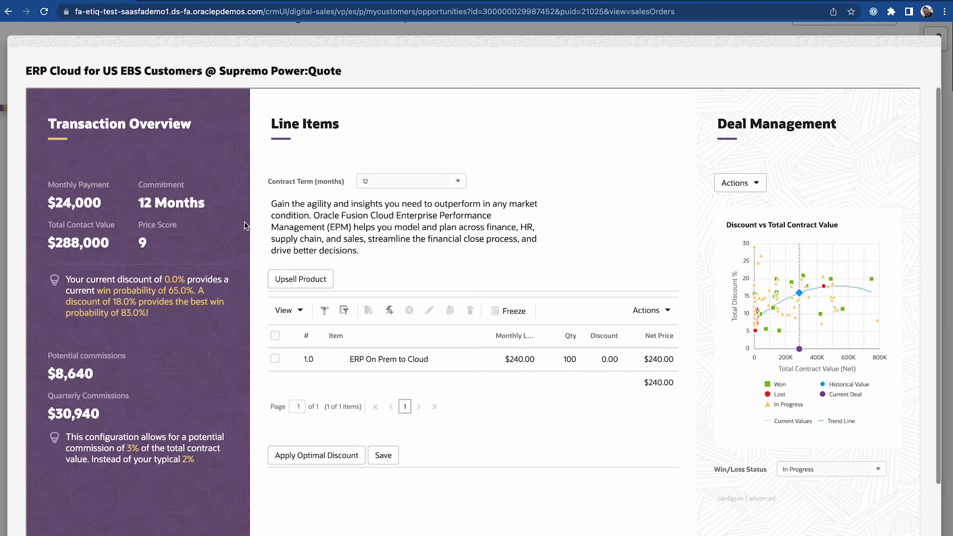
{"action": "left_click", "coordinate": [315, 279]}
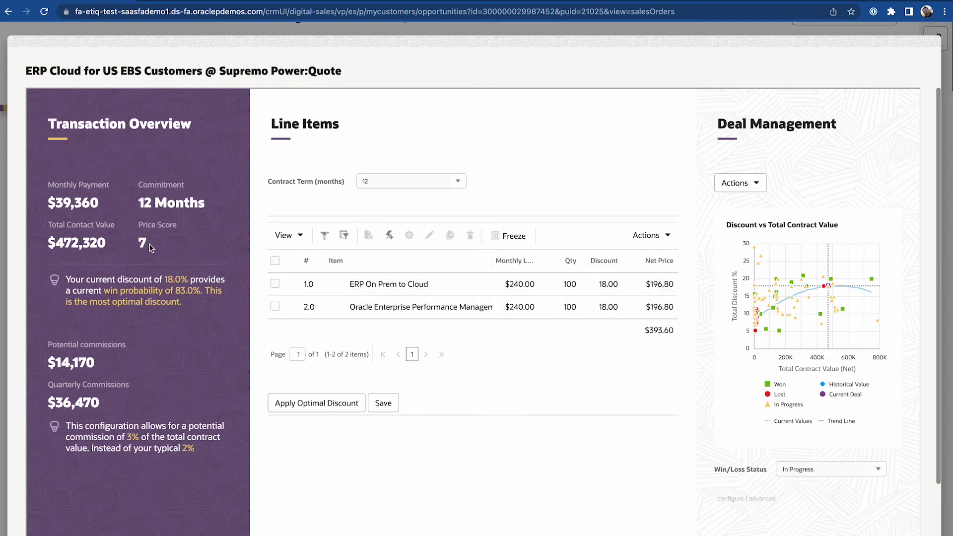
Step: Publish the $472,320 ERP Cloud quote and return to the Supremo Power overview
{"action": "left_click", "coordinate": [757, 187]}
{"action": "left_click", "coordinate": [763, 234]}
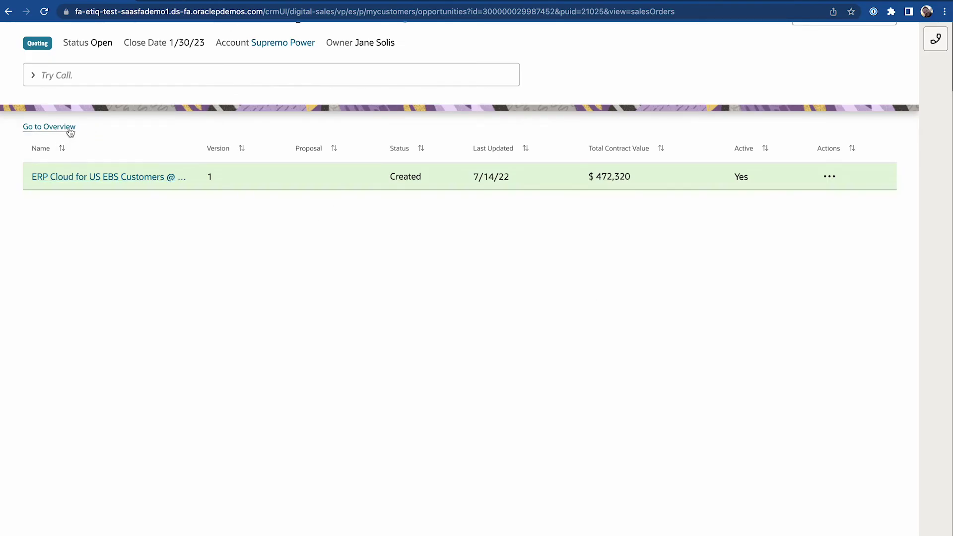
{"action": "left_click", "coordinate": [67, 127]}
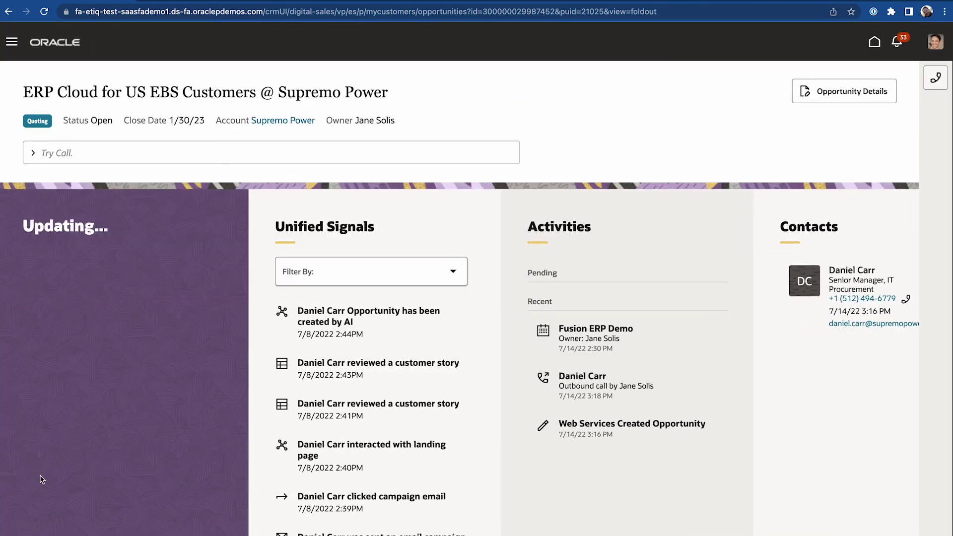